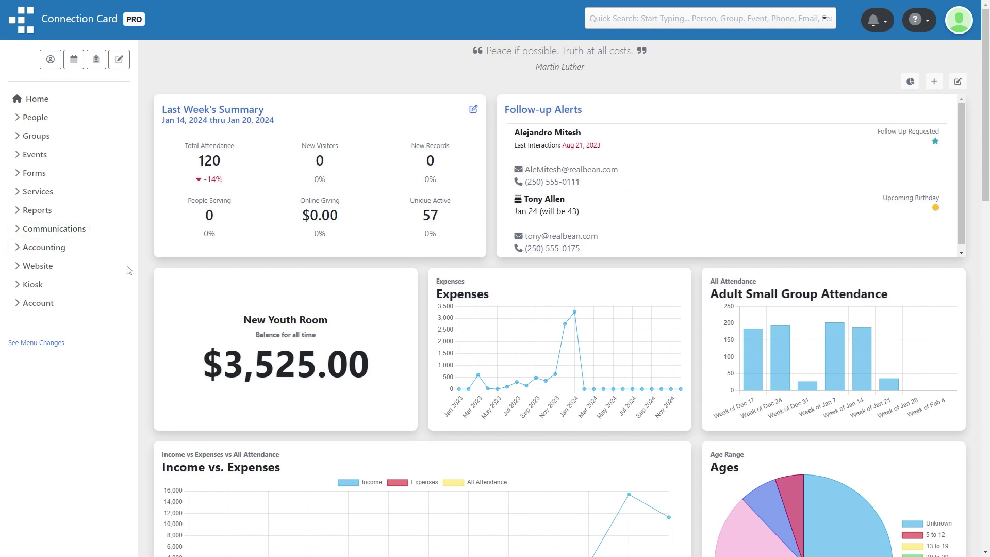
Step: Show the Email Templates list, with Festival Prayer Requests and MHR Tshirts
click(49, 231)
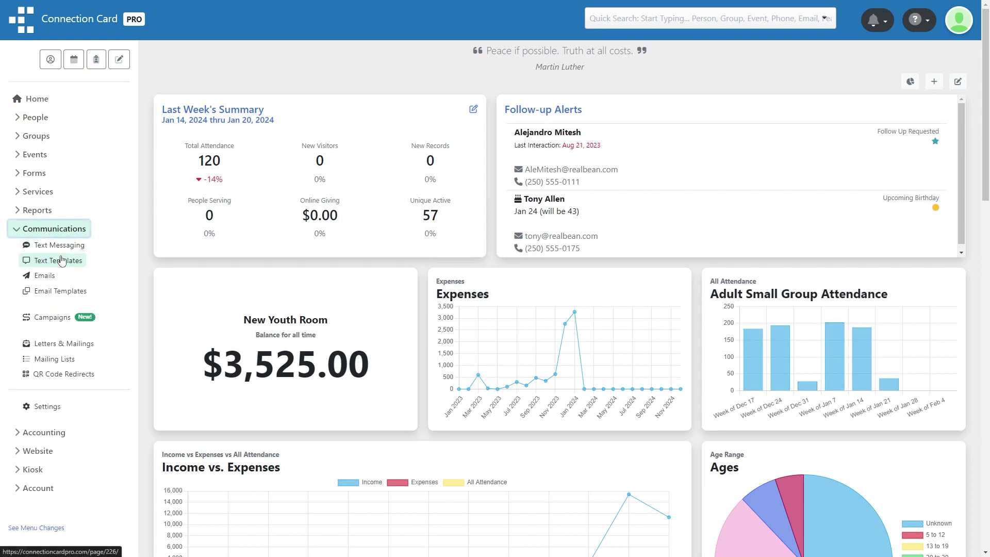
click(61, 291)
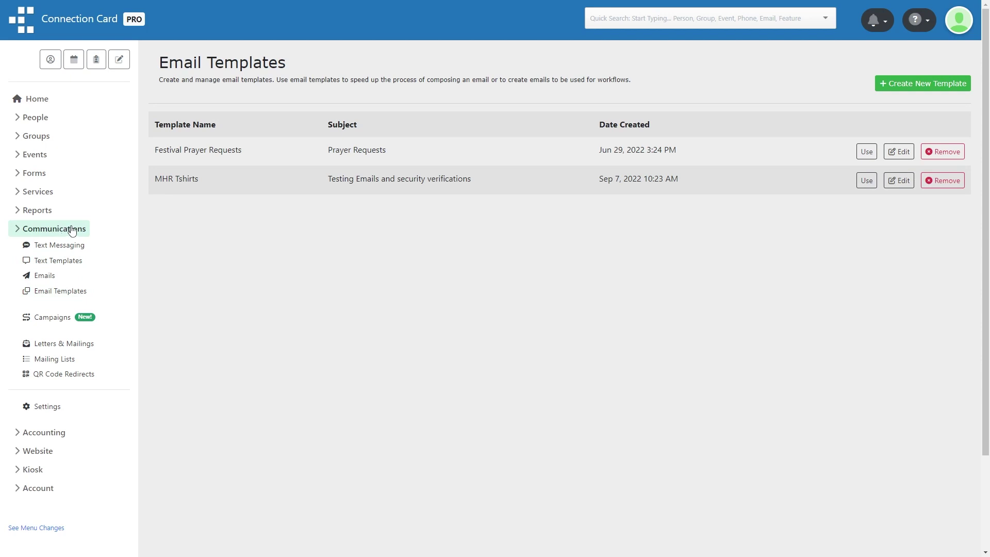
Step: Start a New Guest Funnel campaign with its description, mailing list pseudonym and list description
click(53, 317)
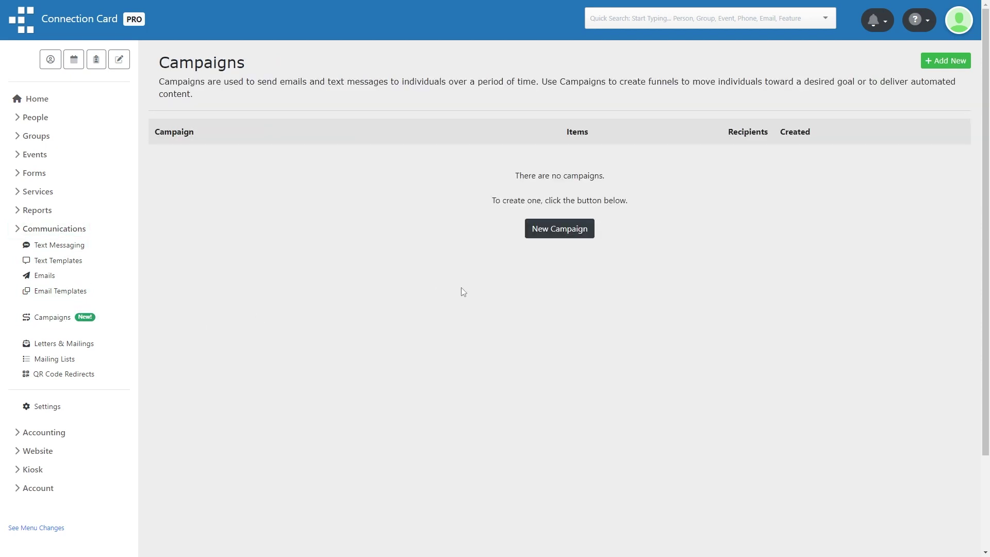
click(953, 64)
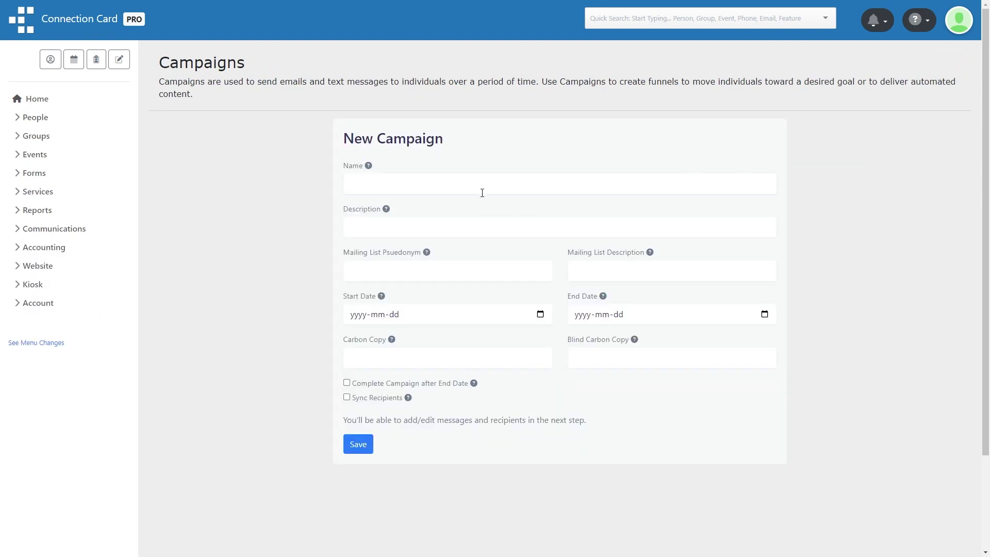
click(484, 184)
text(New Guest Funnel)
key(Tab)
text(Will send automated texts/emails to new guests for 30 days after they complete a digital connect card.)
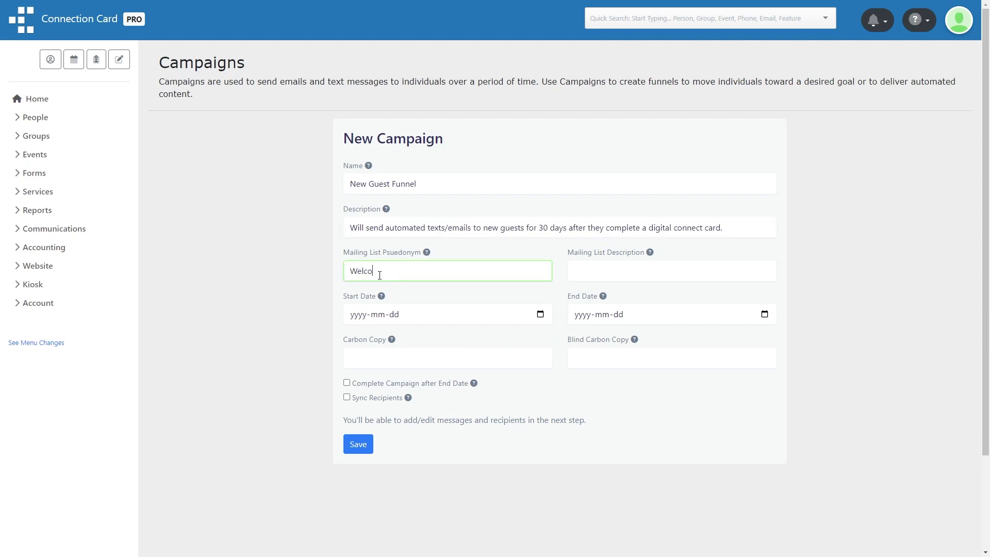
text(me toour Church)
key(Tab)
text(We'll)
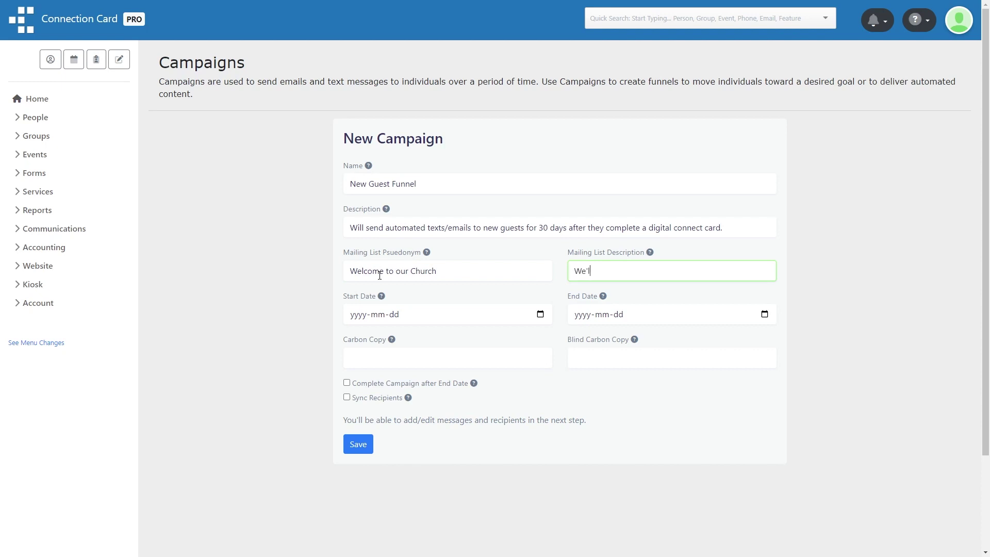
text( send you p)
text(eriod emails an)
text(d texts tof e)
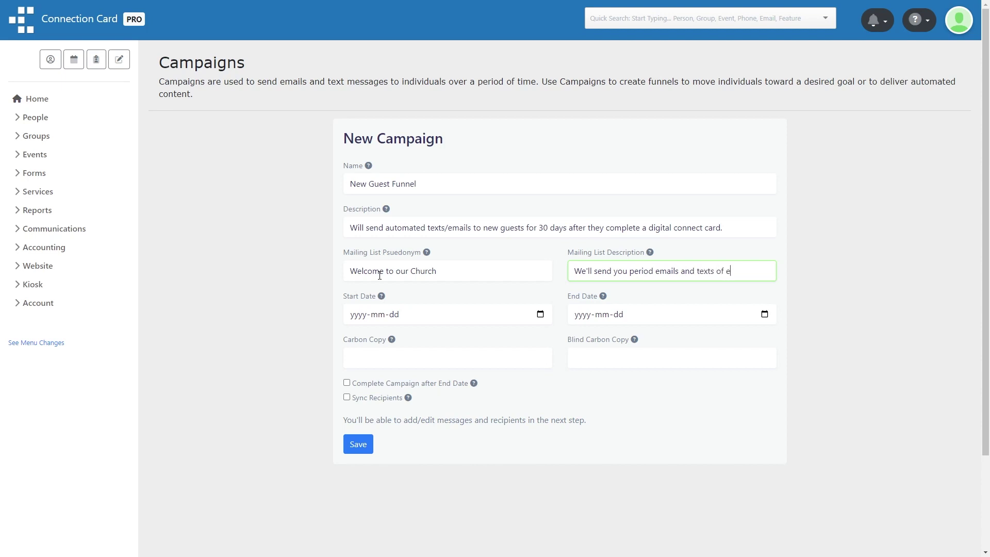
text(ncouragement)
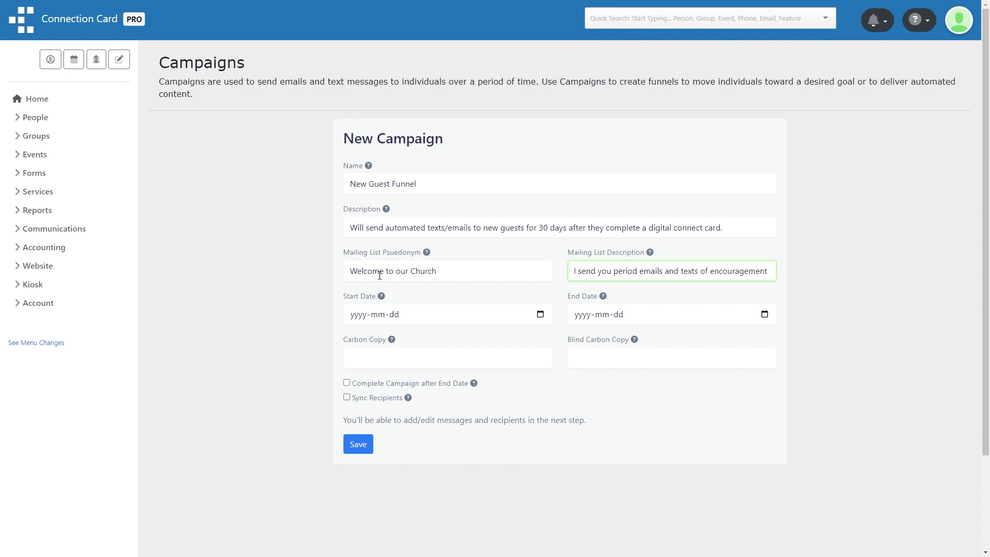
text( and how to get connec)
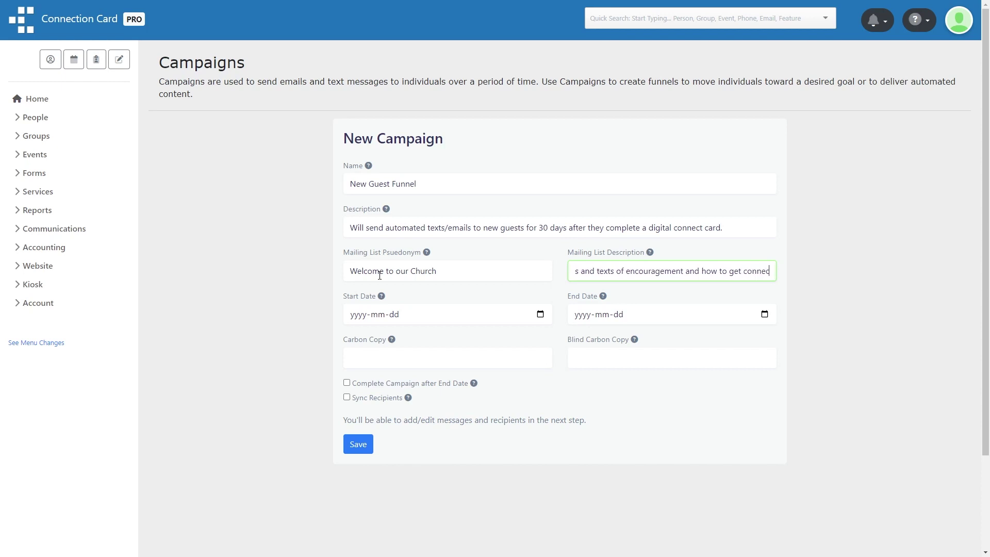
text(ted.)
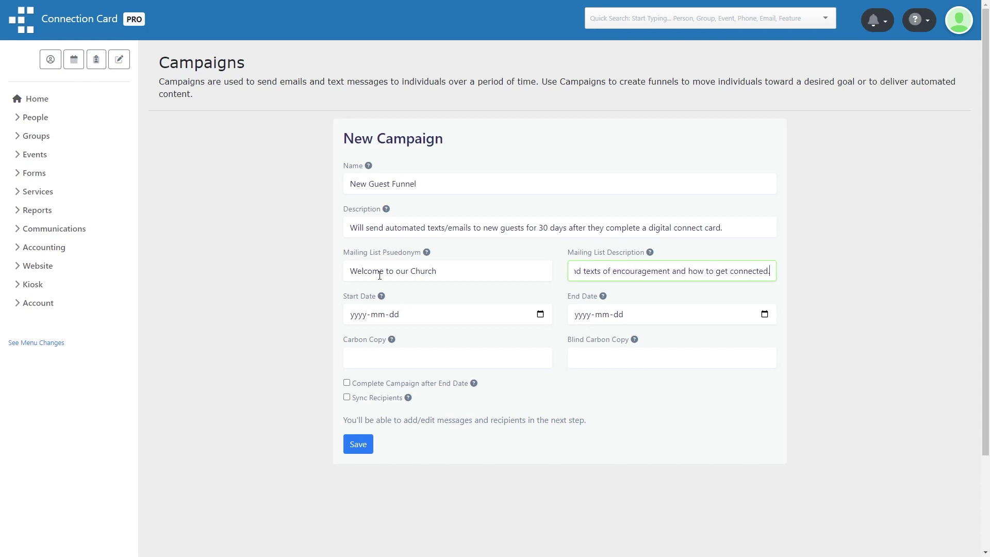
click(336, 333)
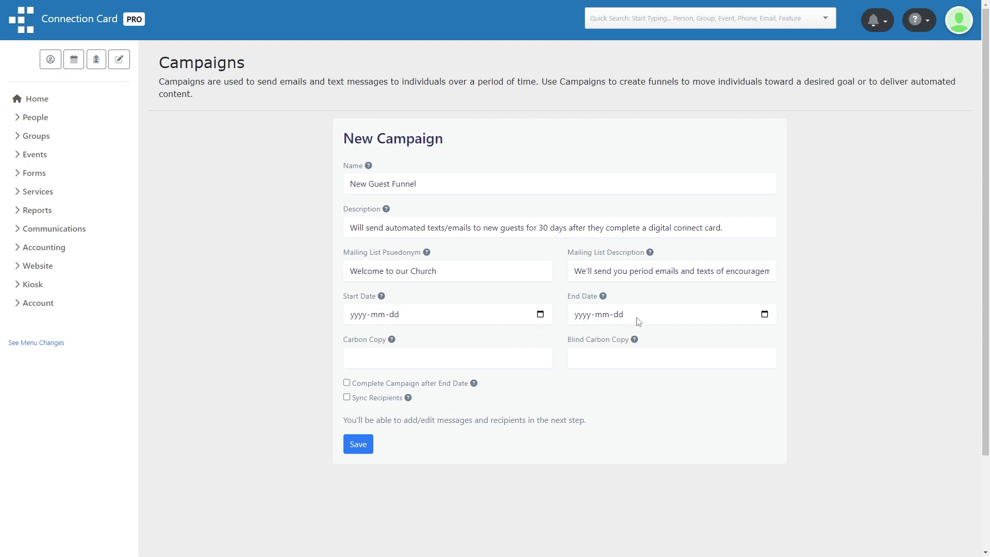
click(452, 360)
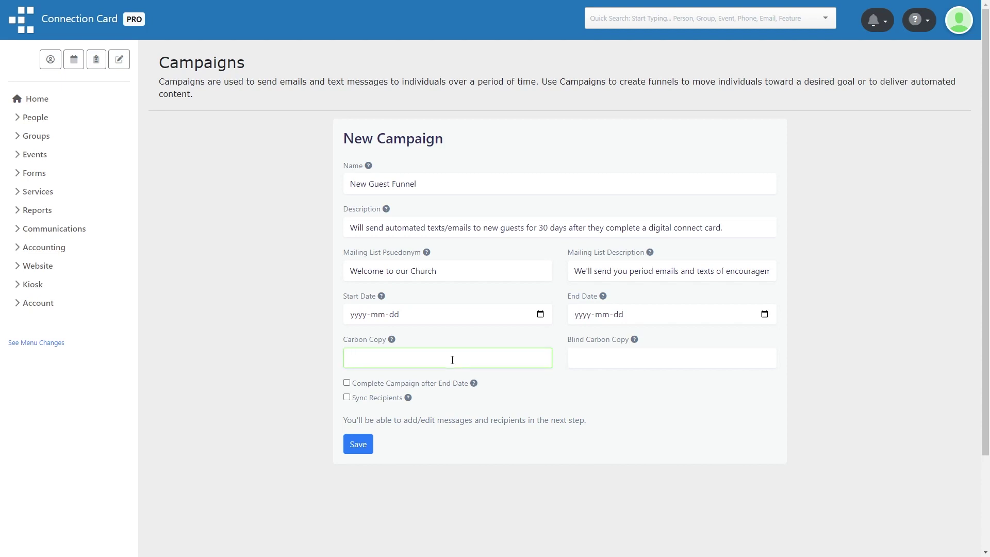
key(ctrl+a)
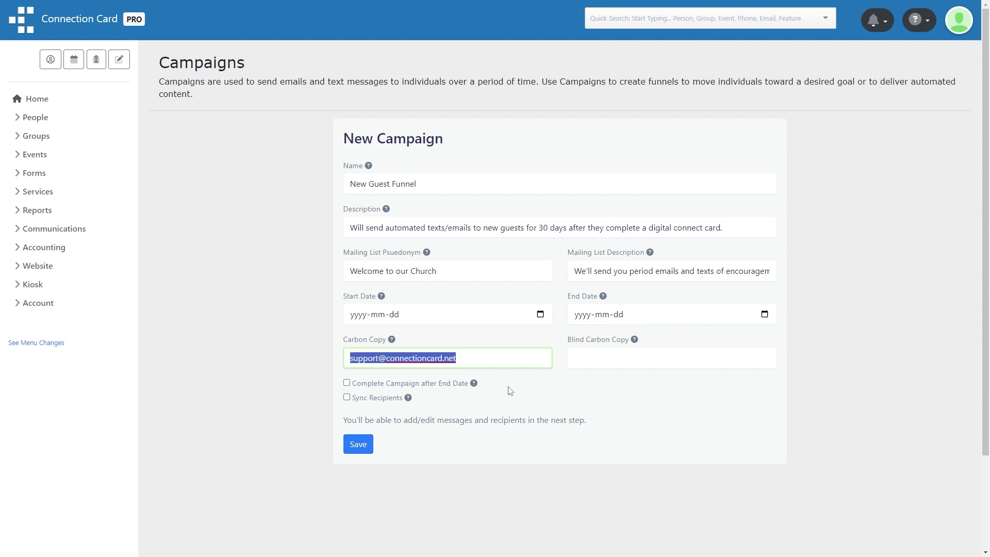
key(Delete)
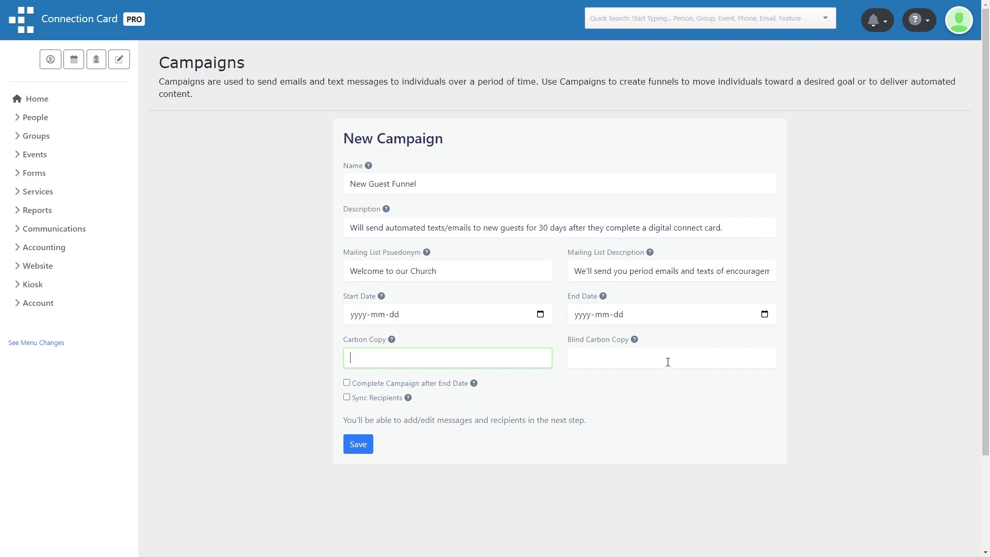
click(667, 361)
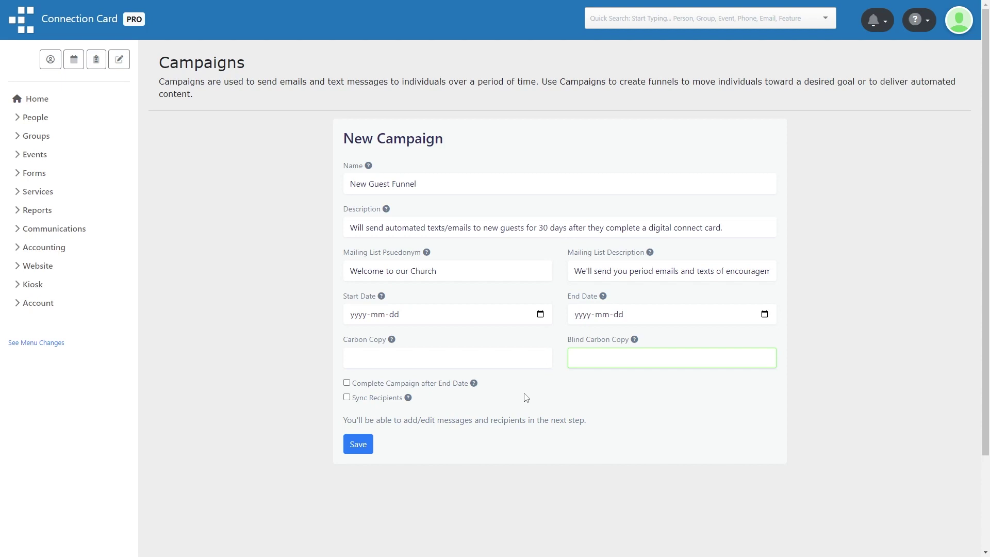
click(525, 398)
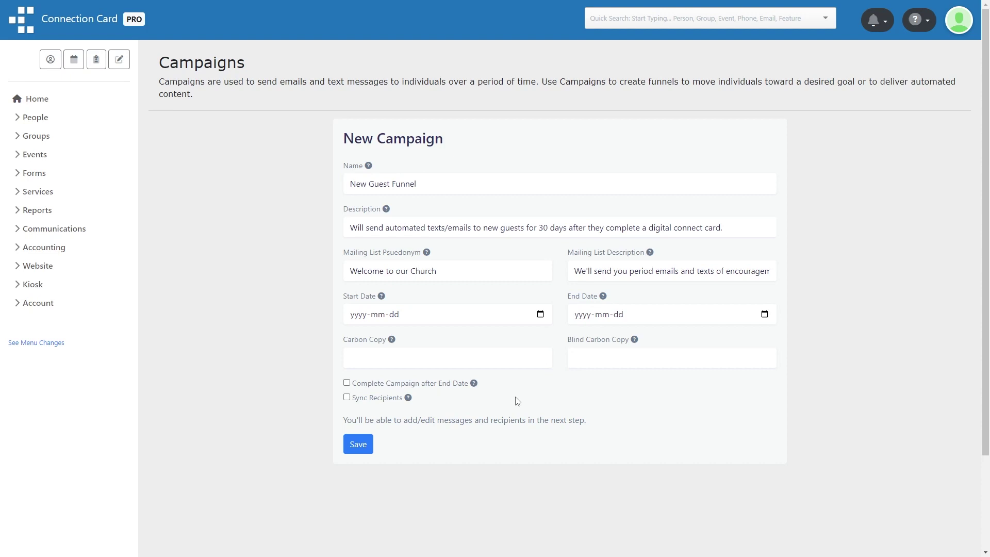
Step: Leave 'complete after end date' off and the campaign end date blank
click(396, 384)
click(395, 384)
click(764, 315)
click(802, 332)
Step: Leave recipient syncing off and the campaign start date blank
click(367, 398)
click(368, 401)
click(347, 398)
click(540, 315)
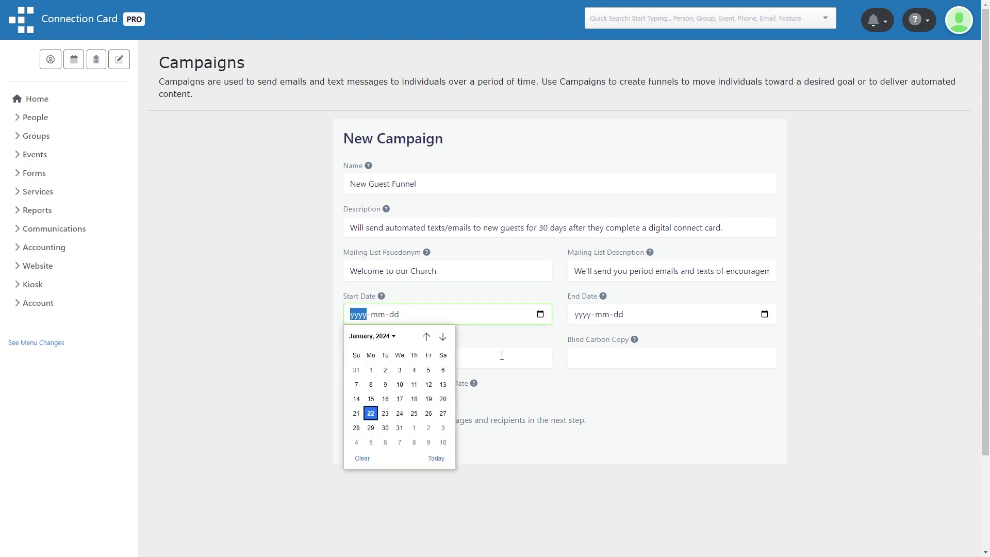
click(312, 341)
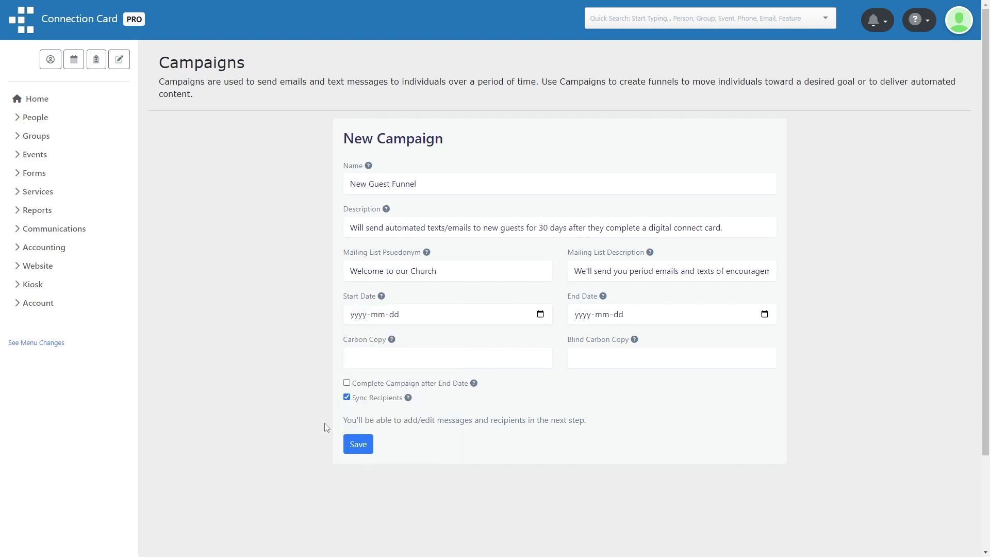
click(346, 398)
Step: Save New Guest Funnel and reopen it for editing from the Campaigns list
click(363, 460)
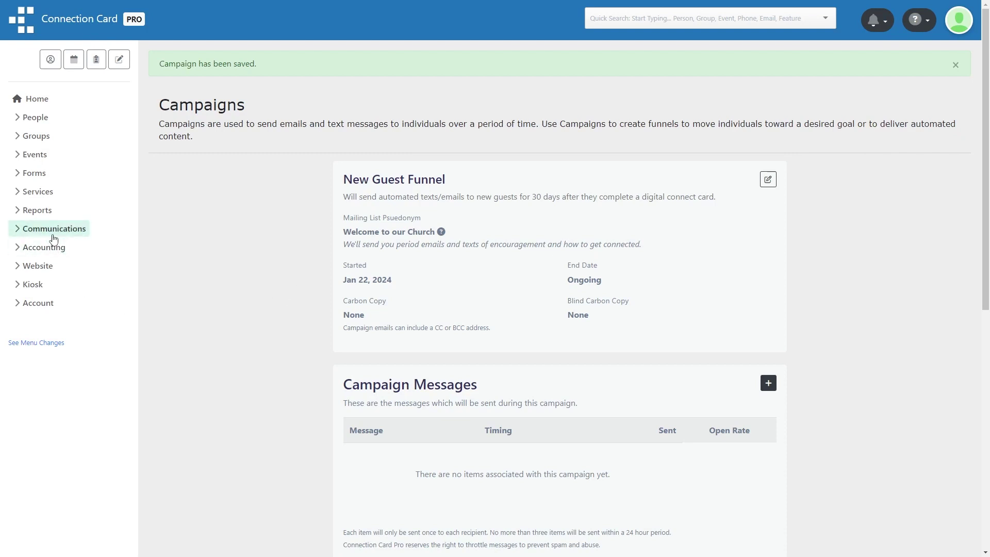
click(53, 229)
click(53, 317)
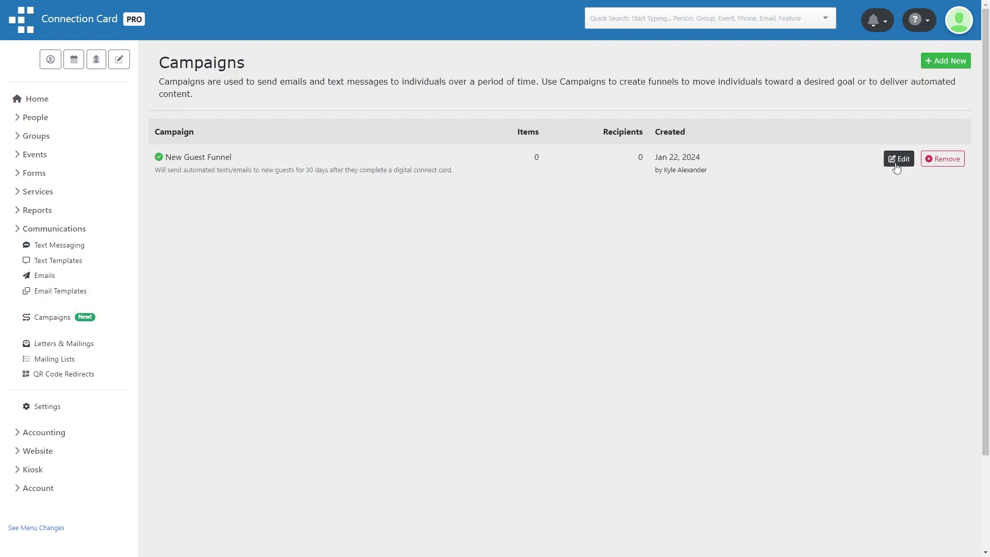
click(899, 158)
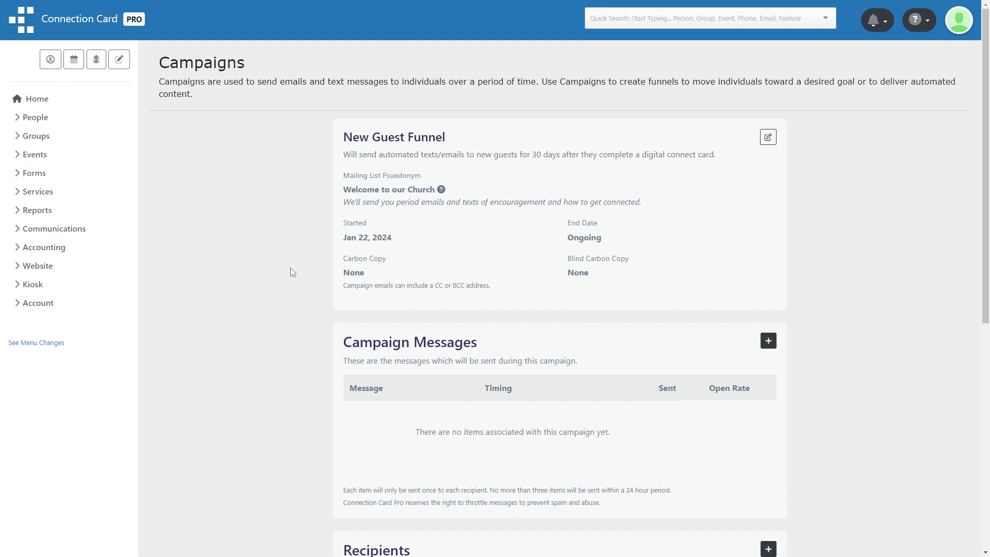
scroll(290, 268, down, 2)
scroll(290, 268, down, 2)
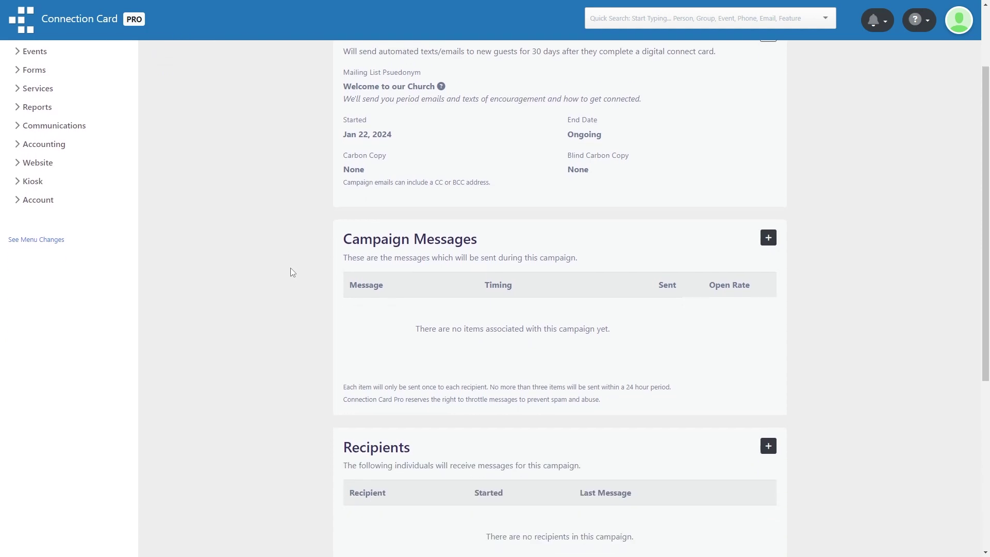
scroll(291, 267, down, 1)
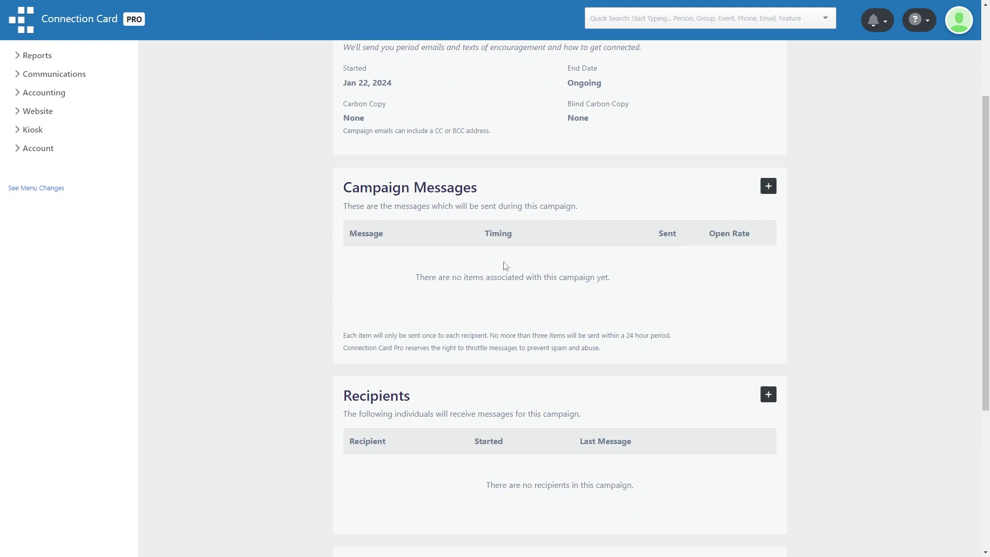
Step: Add a campaign message named First Email with a description
click(767, 187)
click(410, 212)
text(First Email)
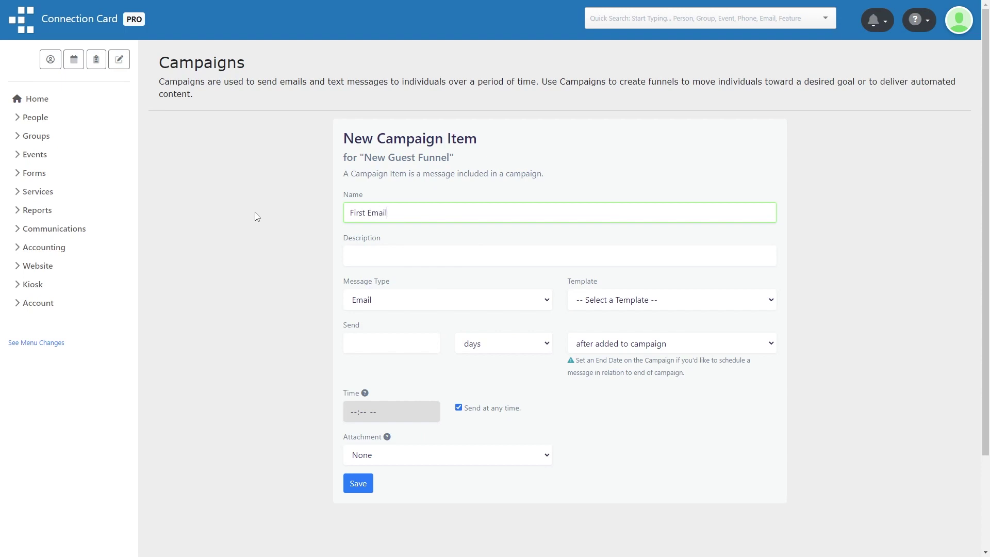
key(Tab)
text(This is the first email sent to )
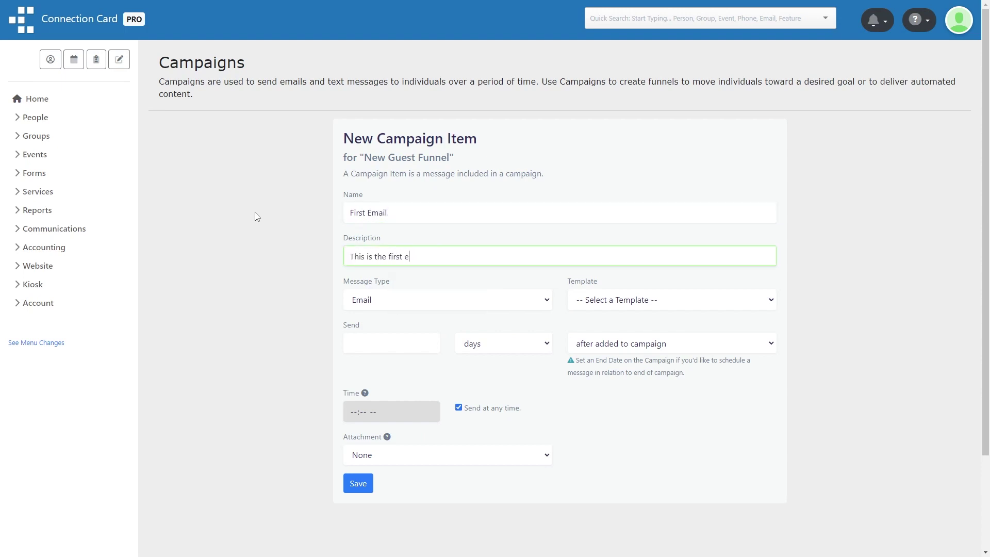
text(new )
text(guests.)
Step: Use the Festival Prayer Requests template with a send delay of 1
click(584, 300)
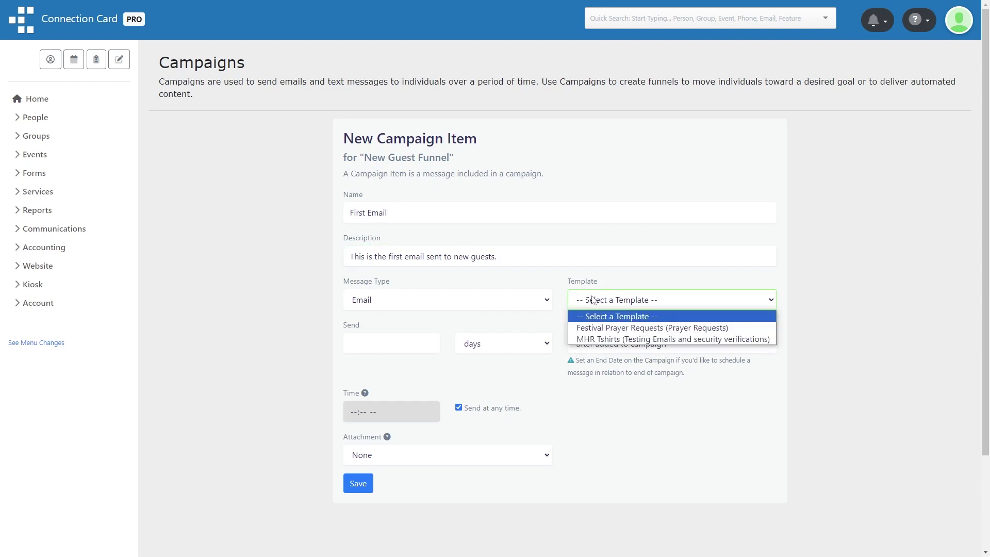
click(704, 333)
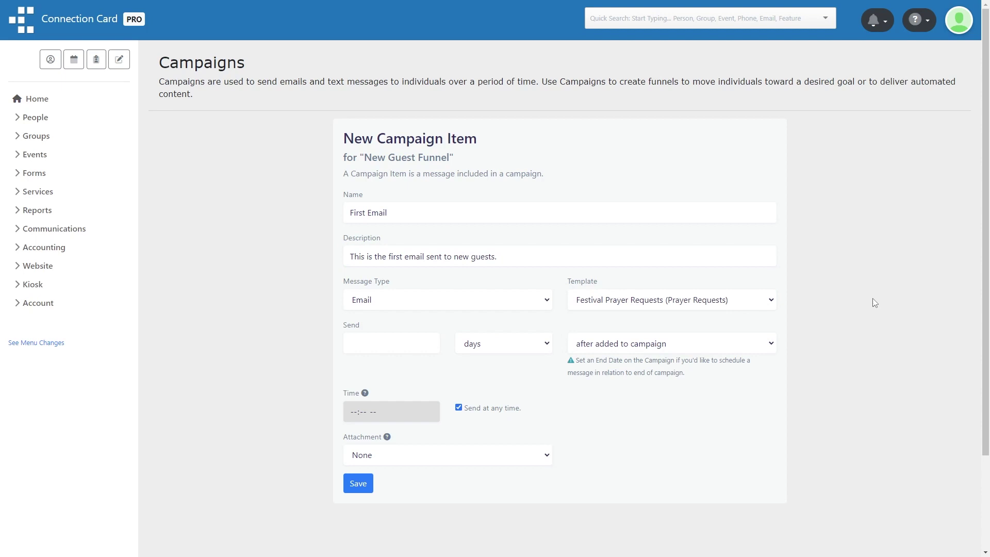
click(370, 342)
text(1)
click(55, 229)
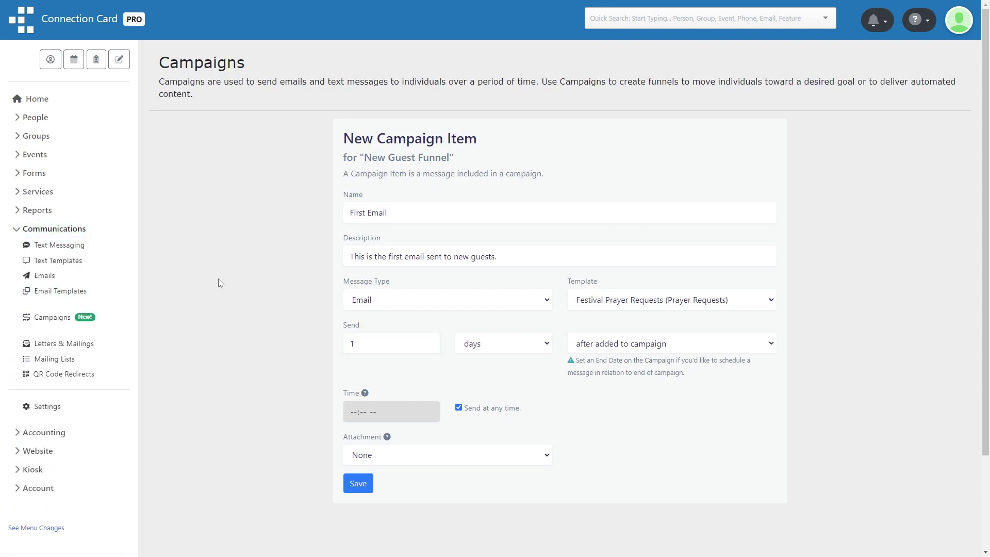
Step: Set the First Email delay to 3 hours after being added to the campaign
click(395, 343)
click(480, 344)
click(486, 372)
double_click(355, 343)
text(3)
click(610, 343)
click(610, 359)
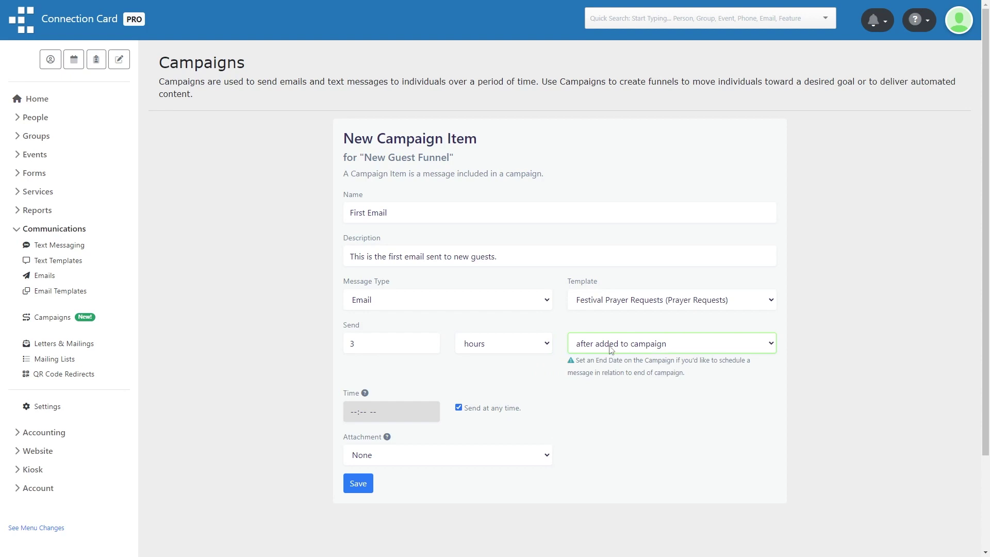
click(610, 346)
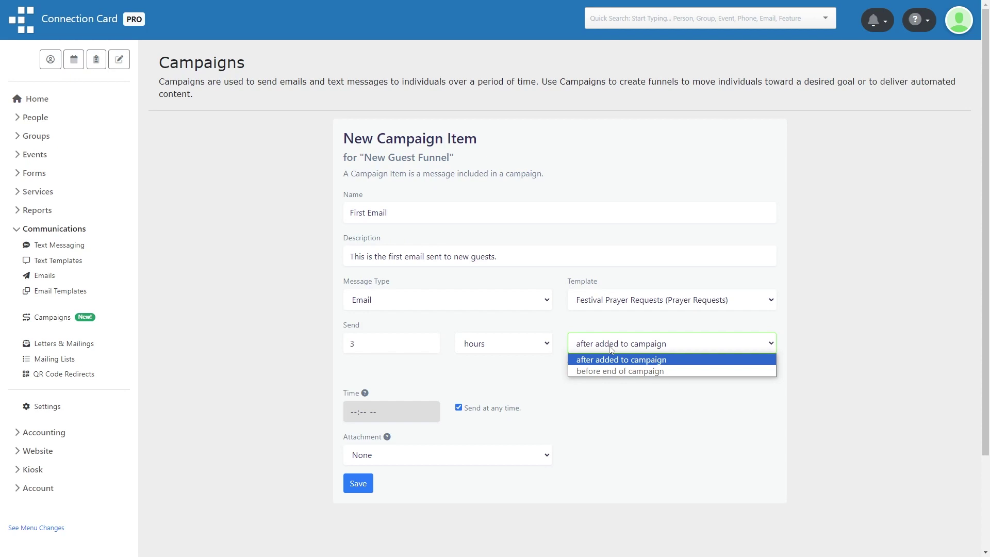
click(856, 344)
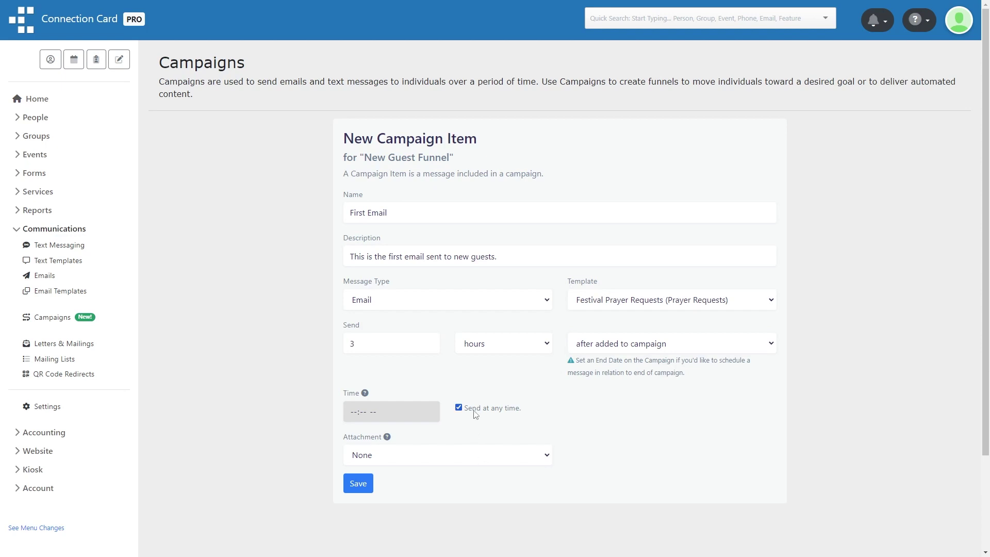
Step: Toggle 'Send at any time' on and back off
click(459, 408)
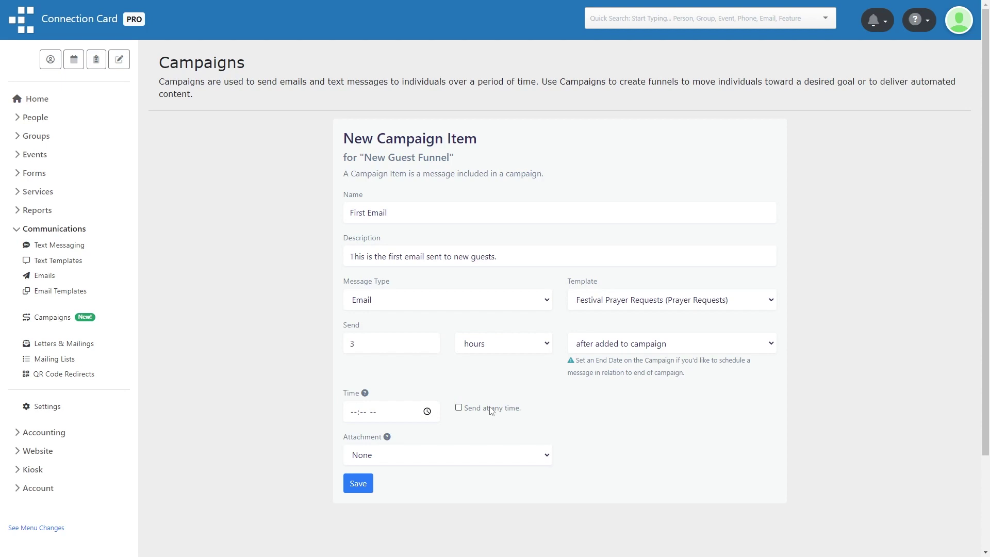
click(491, 410)
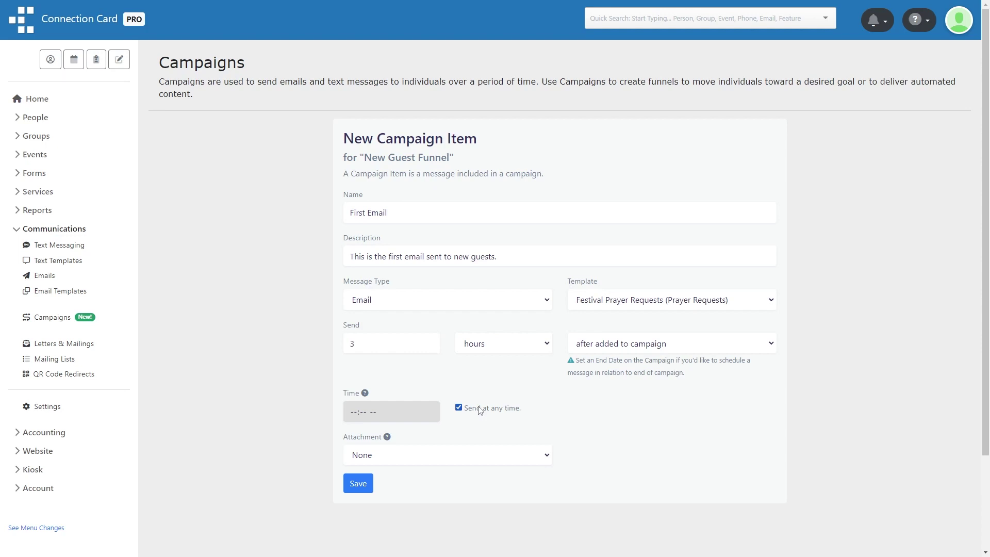
click(479, 411)
Step: Set the send time to 09:00 AM, re-tick 'Send at any time', and save First Email
click(427, 412)
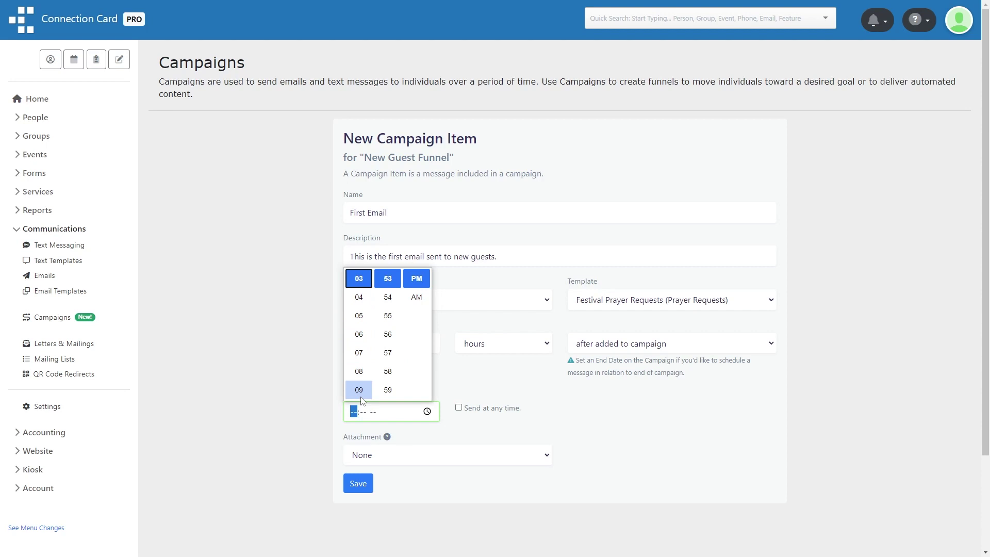
click(360, 391)
scroll(388, 364, down, 3)
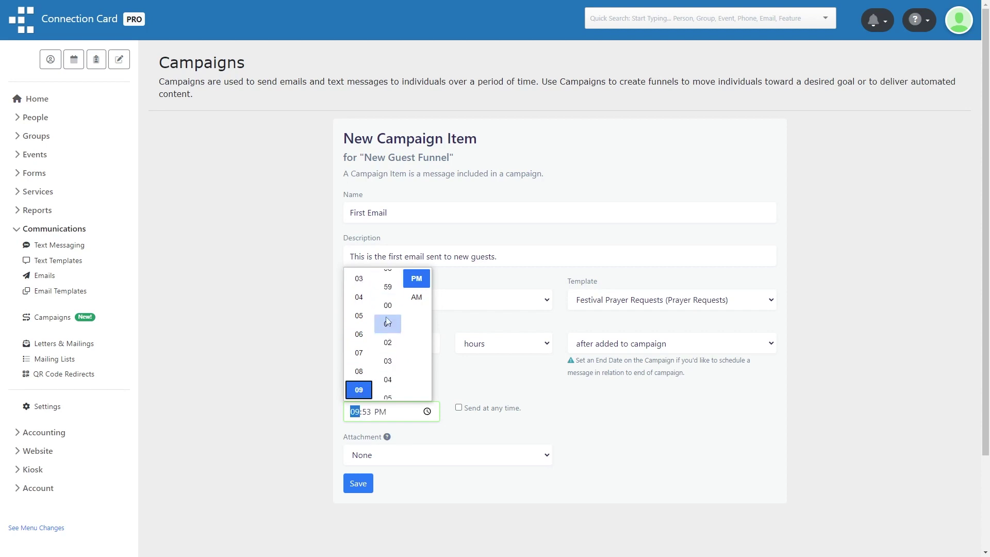
click(416, 297)
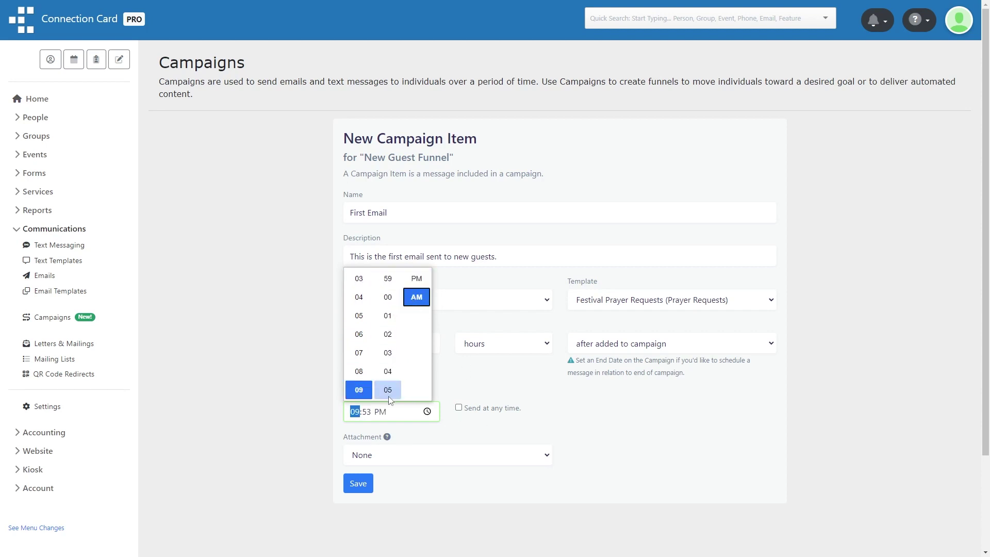
click(387, 297)
click(538, 431)
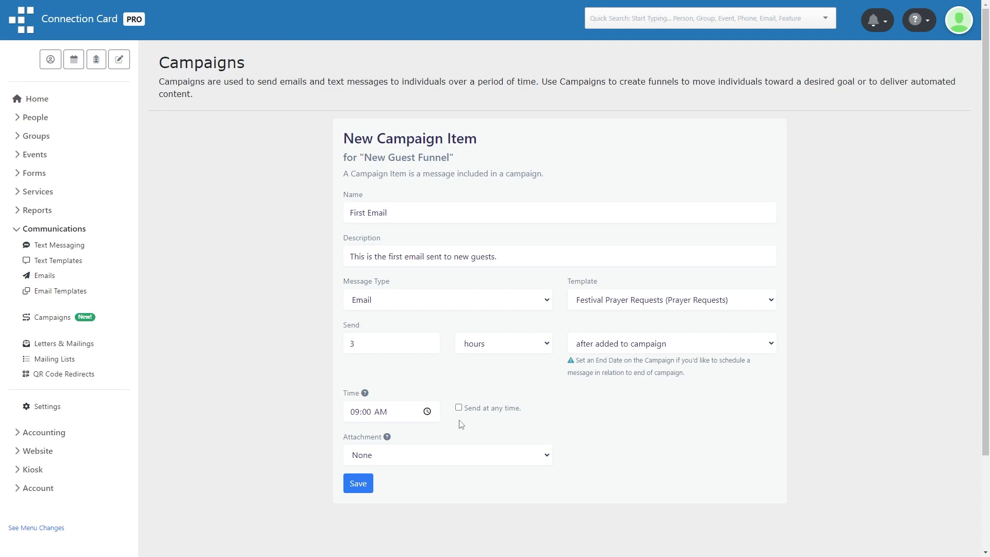
click(459, 408)
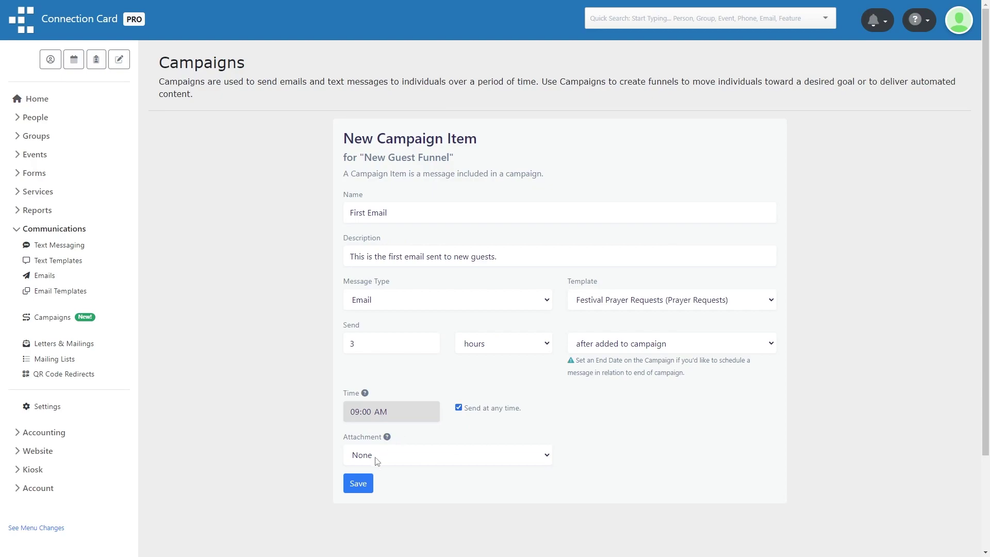
click(358, 483)
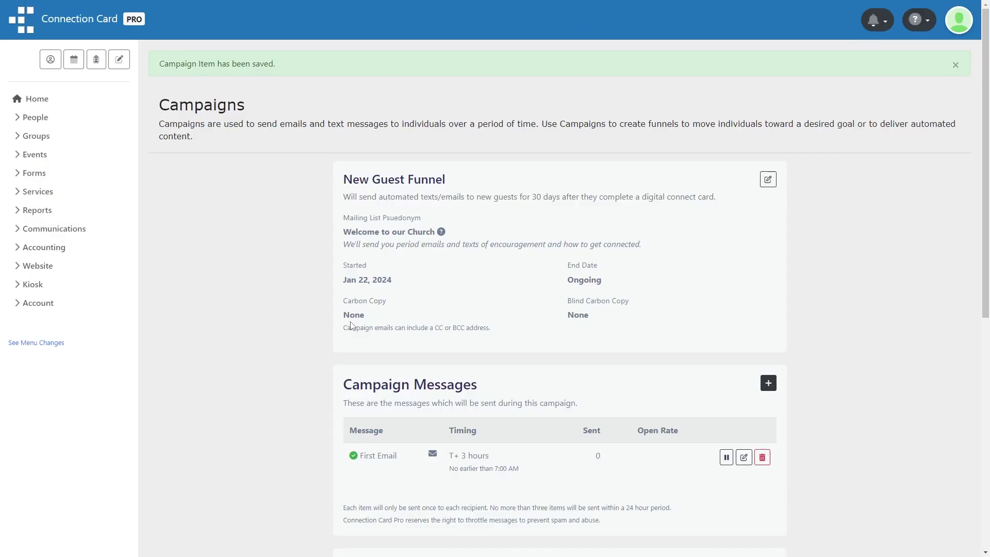
scroll(400, 323, down, 2)
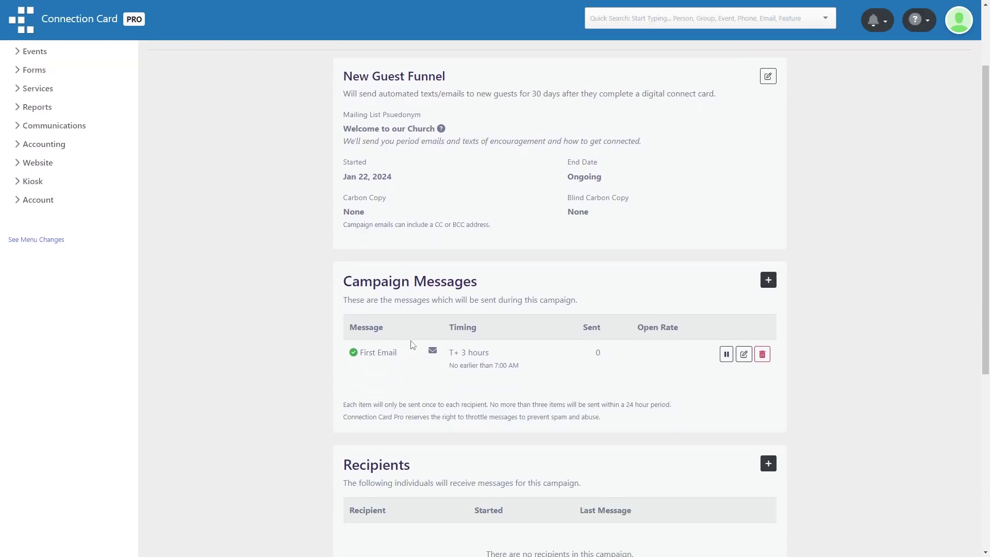
scroll(411, 343, down, 3)
scroll(412, 344, down, 2)
scroll(412, 344, down, 1)
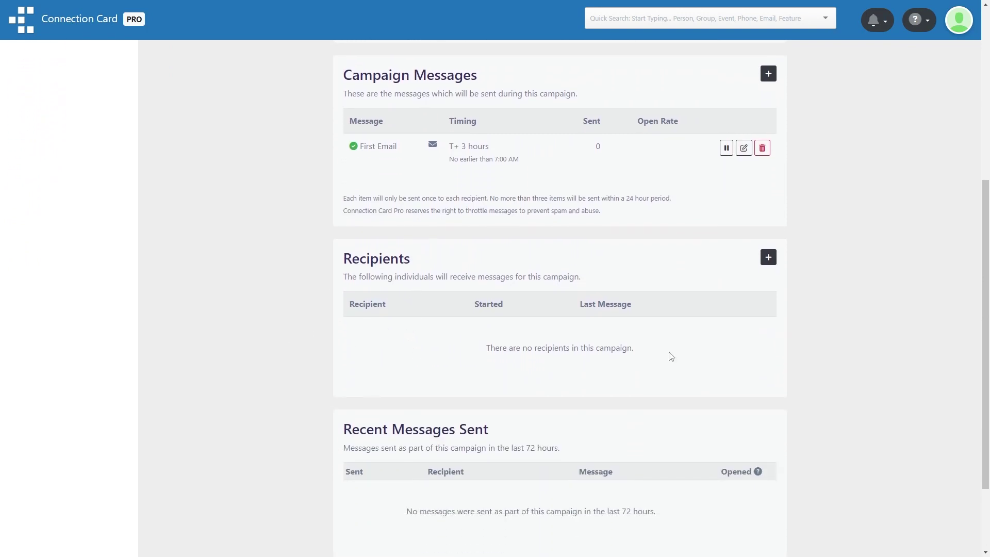
click(768, 257)
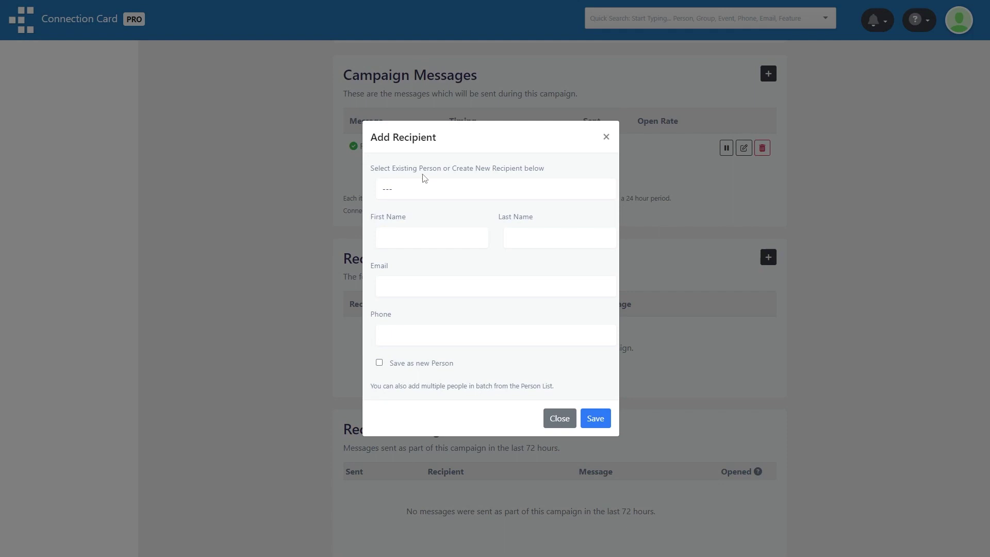
click(425, 188)
click(424, 250)
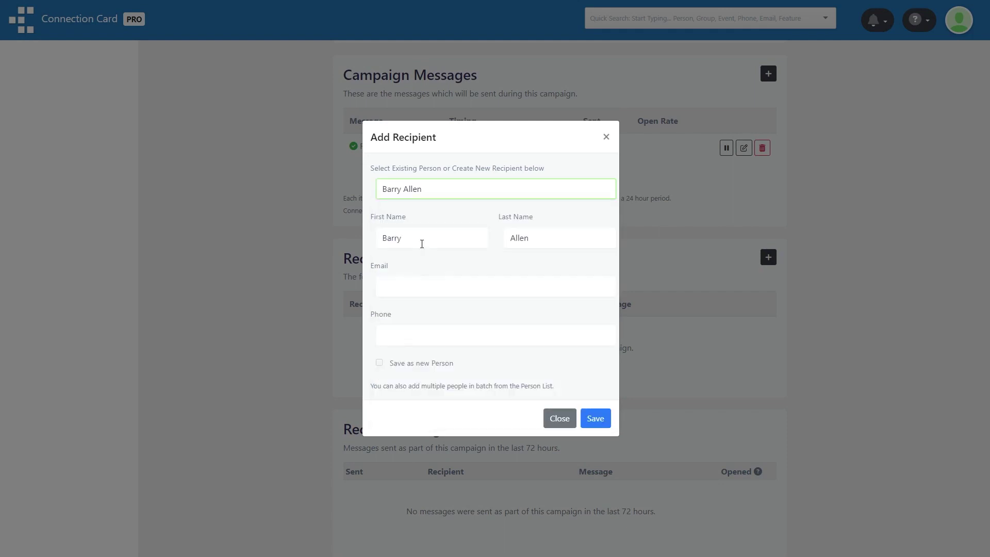
click(426, 287)
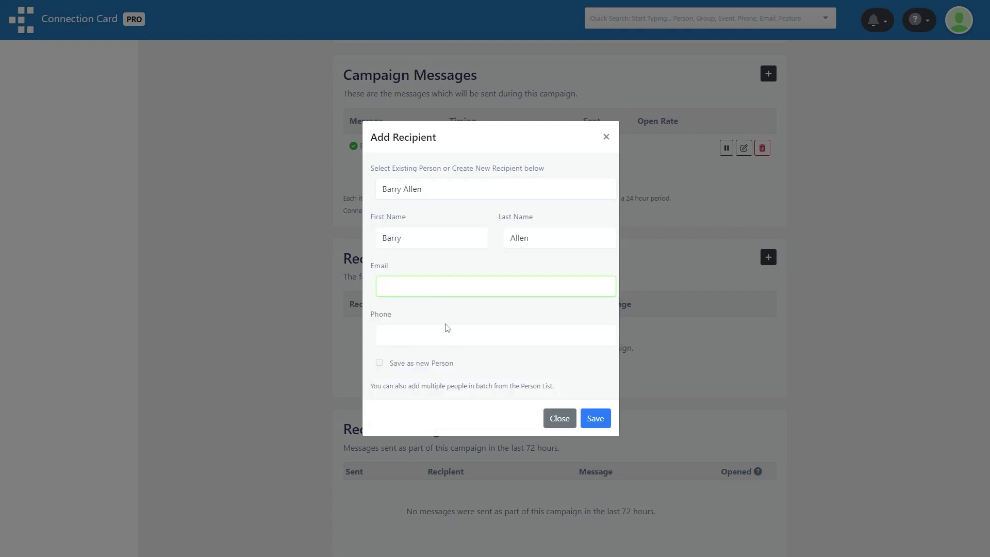
click(559, 418)
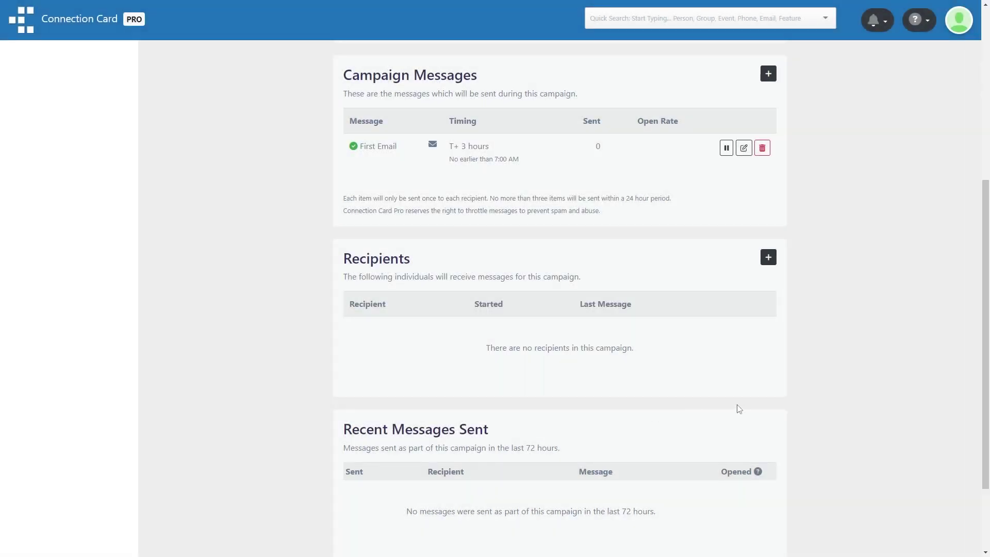
scroll(930, 255, down, 3)
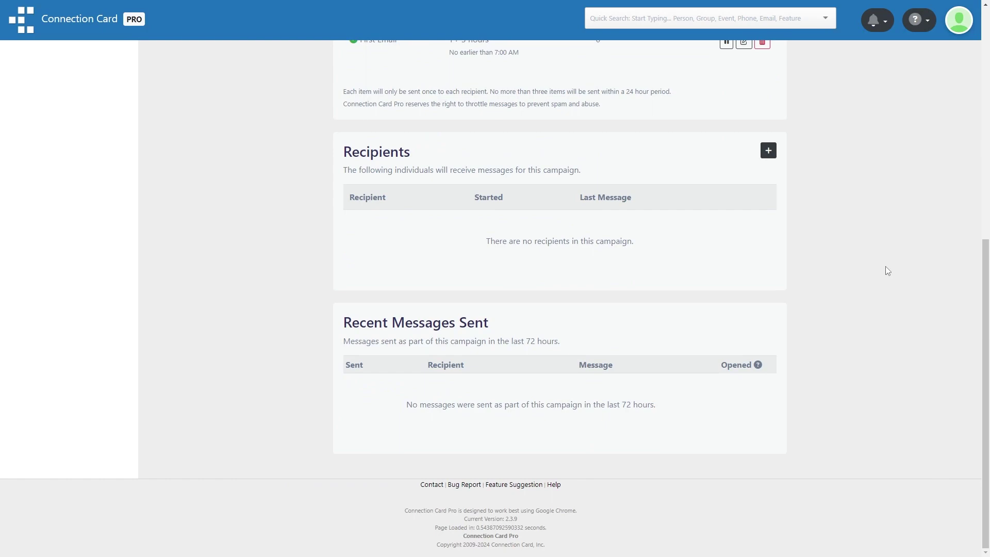
scroll(886, 267, up, 3)
scroll(886, 266, up, 5)
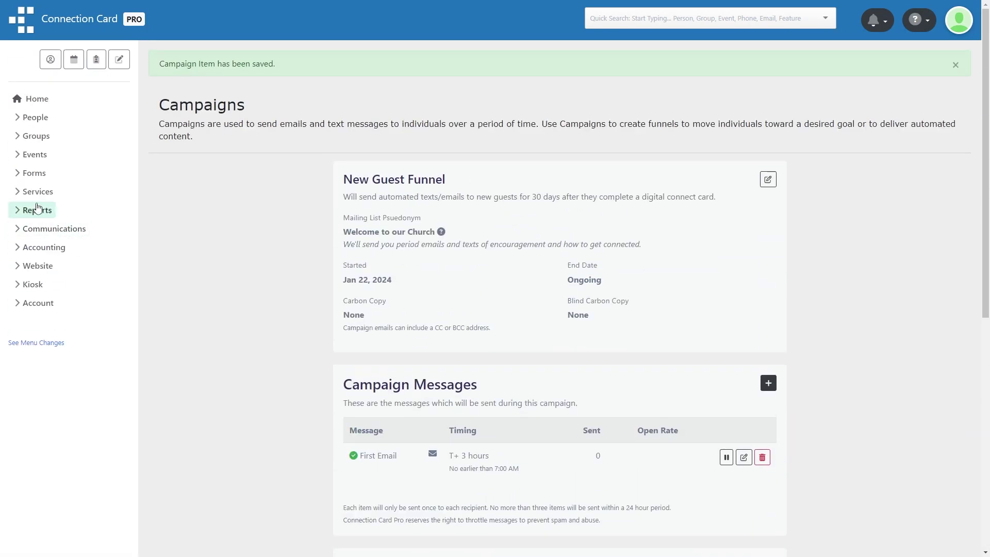
Step: Set the Church - Baptism form's Campaign setting to New Guest Funnel
click(35, 172)
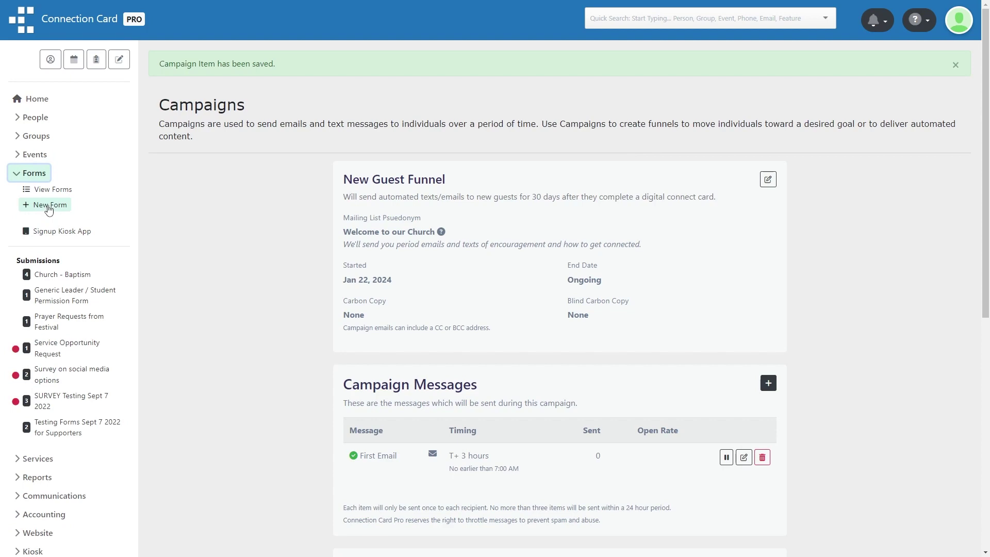
click(53, 189)
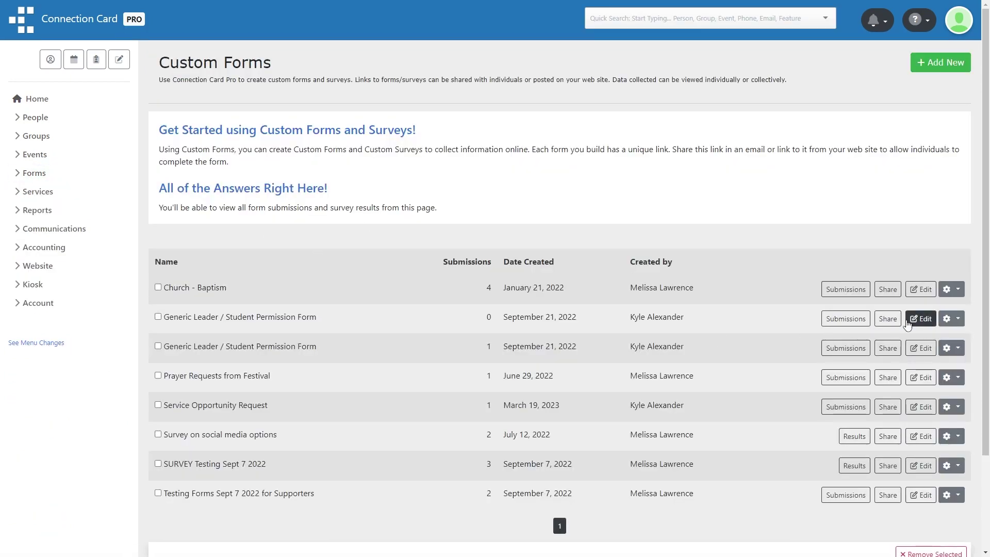
click(919, 289)
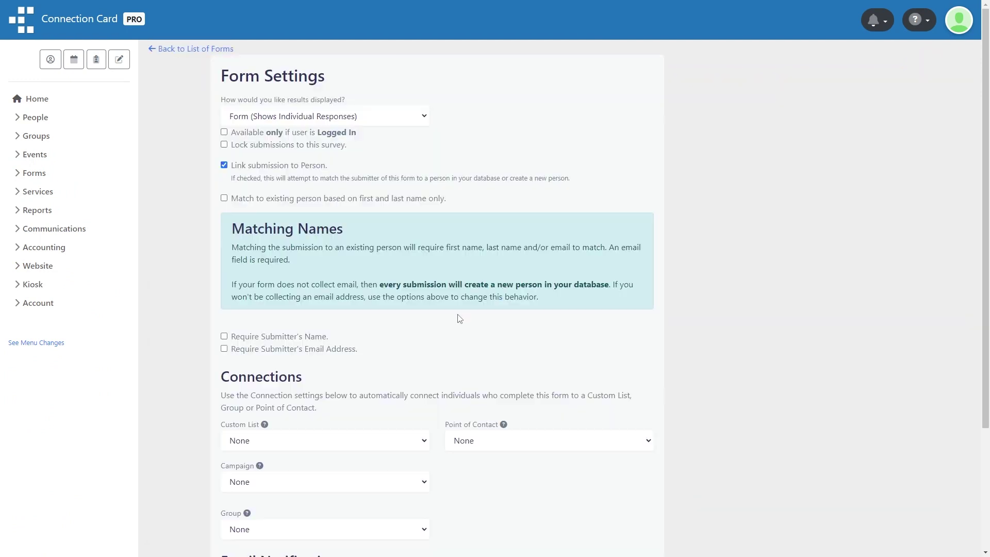
scroll(338, 305, down, 3)
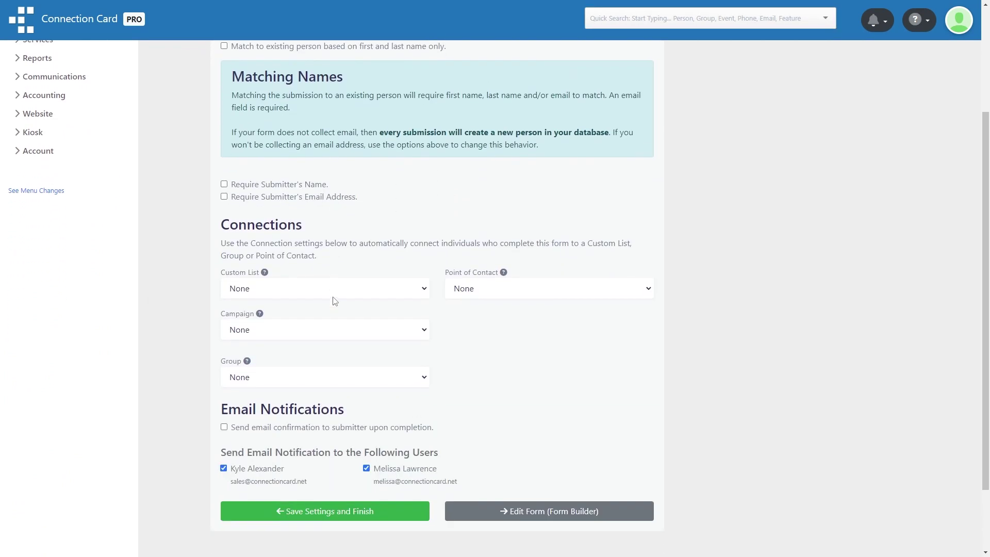
click(244, 335)
click(266, 355)
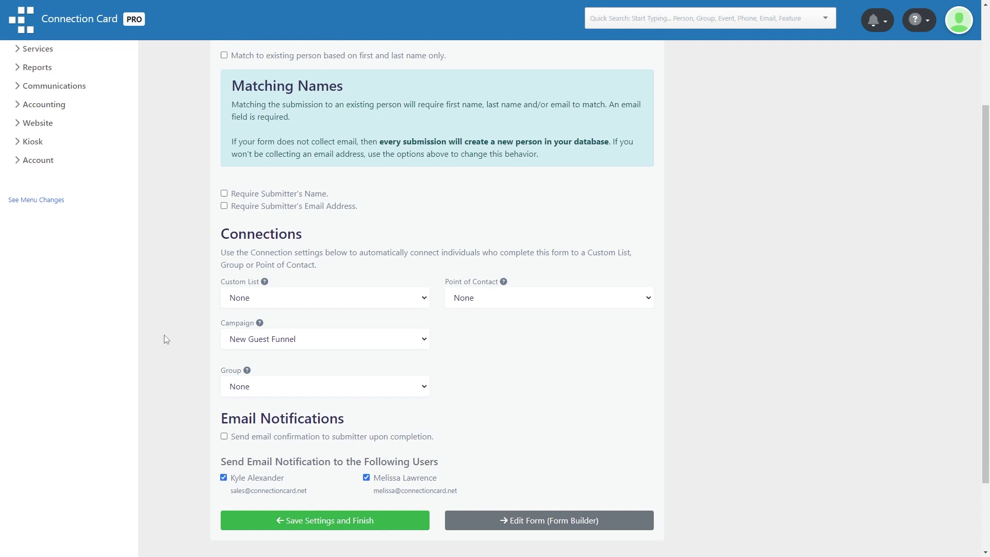
scroll(164, 335, up, 5)
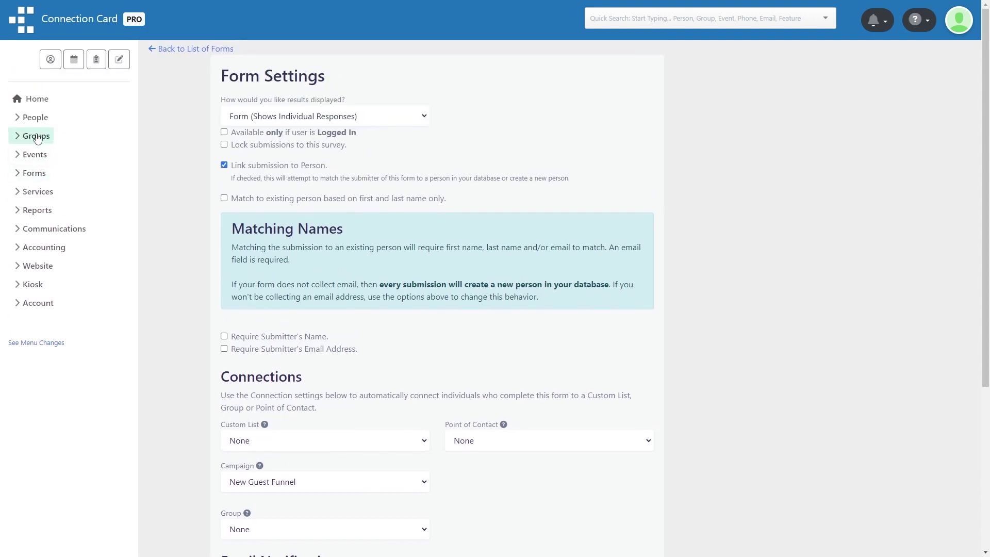
click(35, 154)
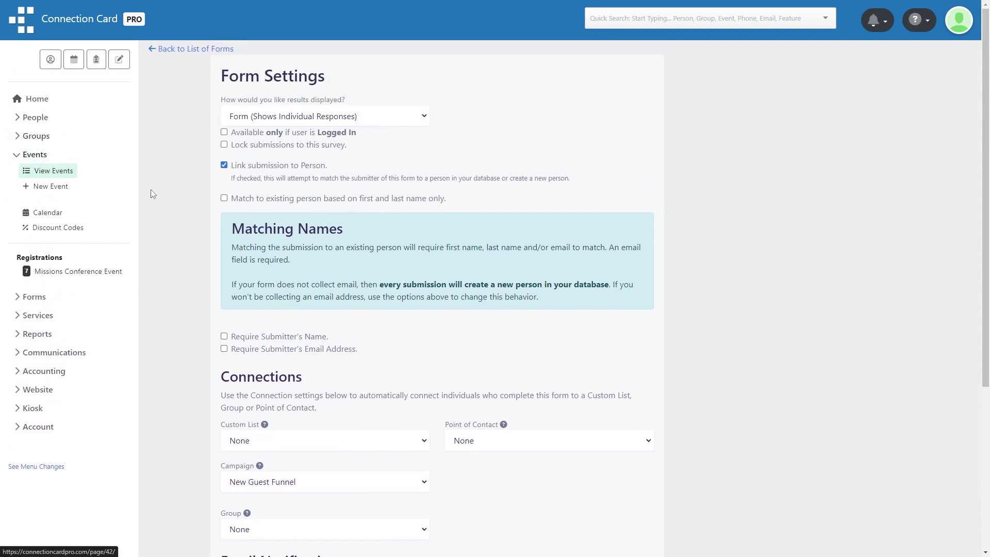